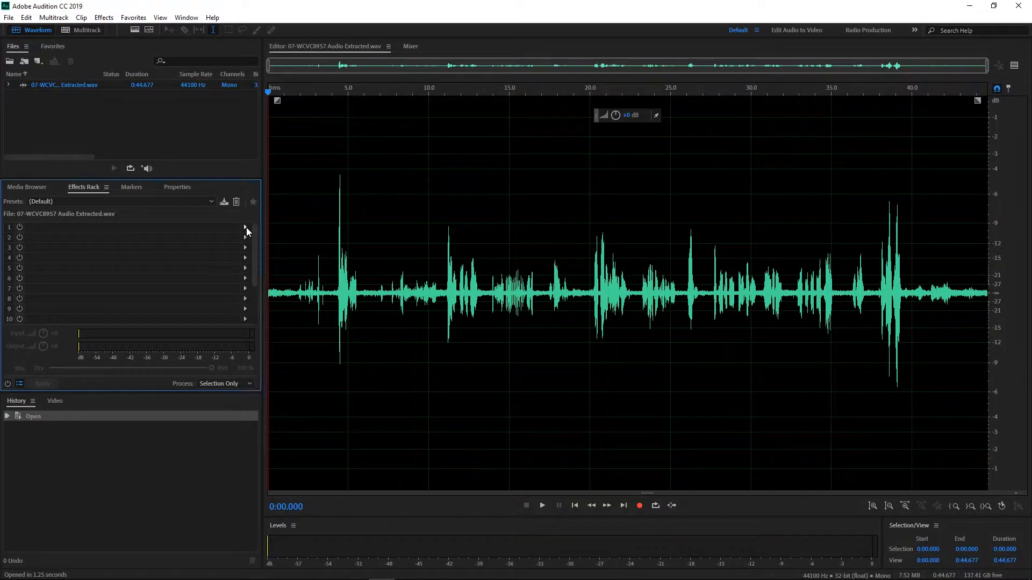
Add an Amplify effect in the first slot of the effects rack and raise its gain.
click(246, 229)
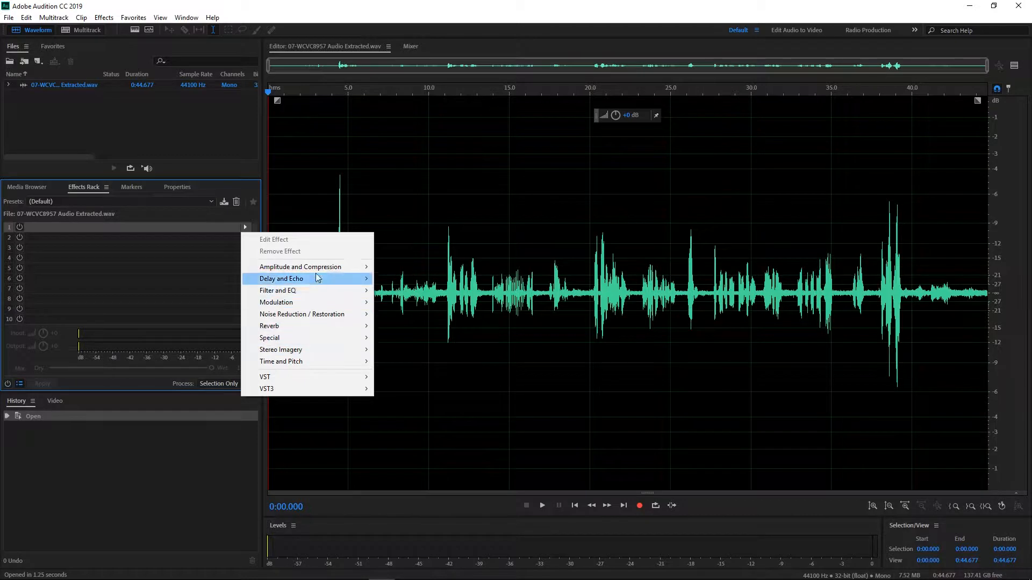
mouse_move(318, 271)
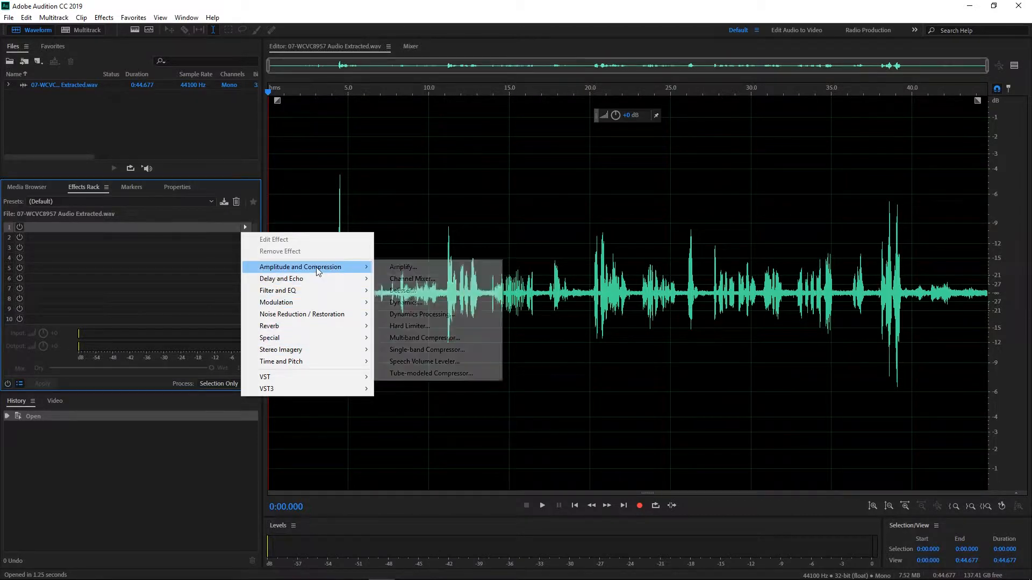
click(422, 273)
drag(485, 300, 491, 296)
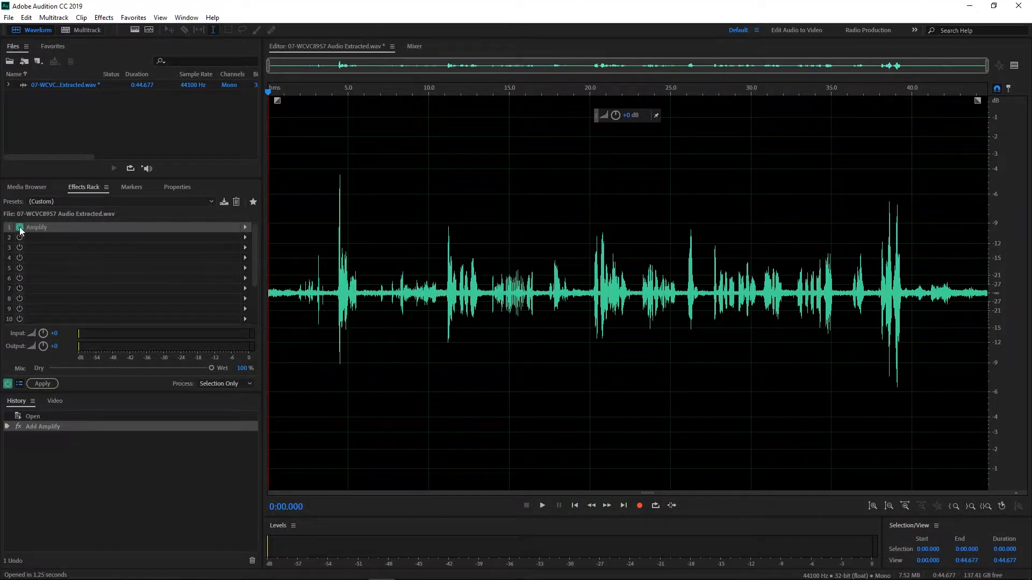
Play the start of the clip with the Amplify effect bypassed, re-enabling it during playback to compare the loudness.
click(19, 229)
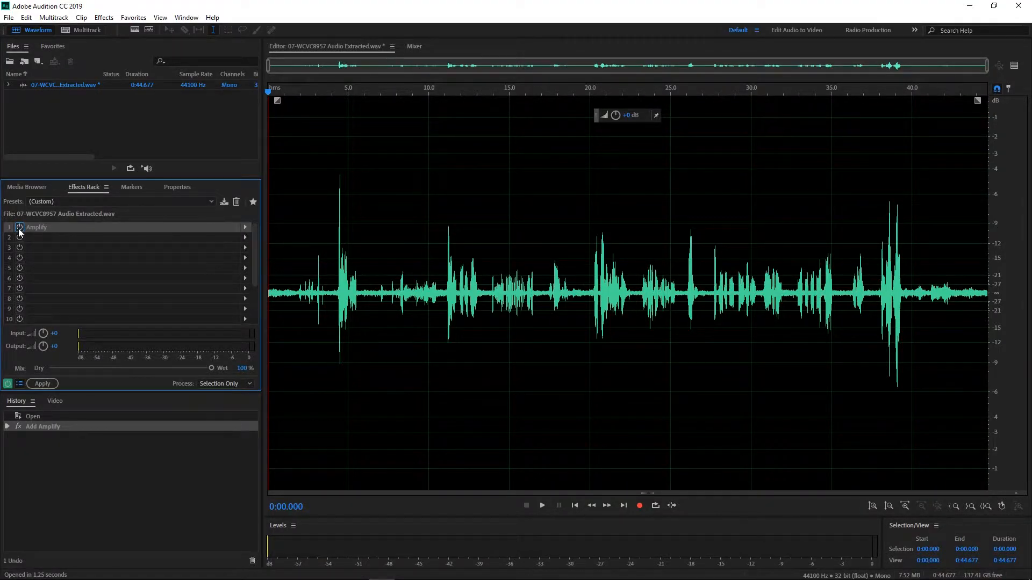
key(space)
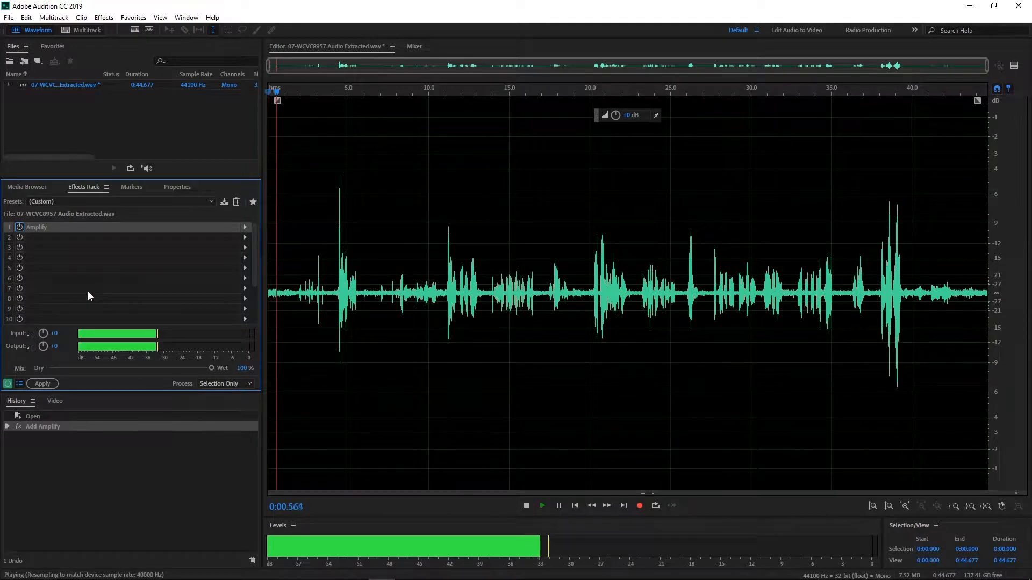
click(20, 227)
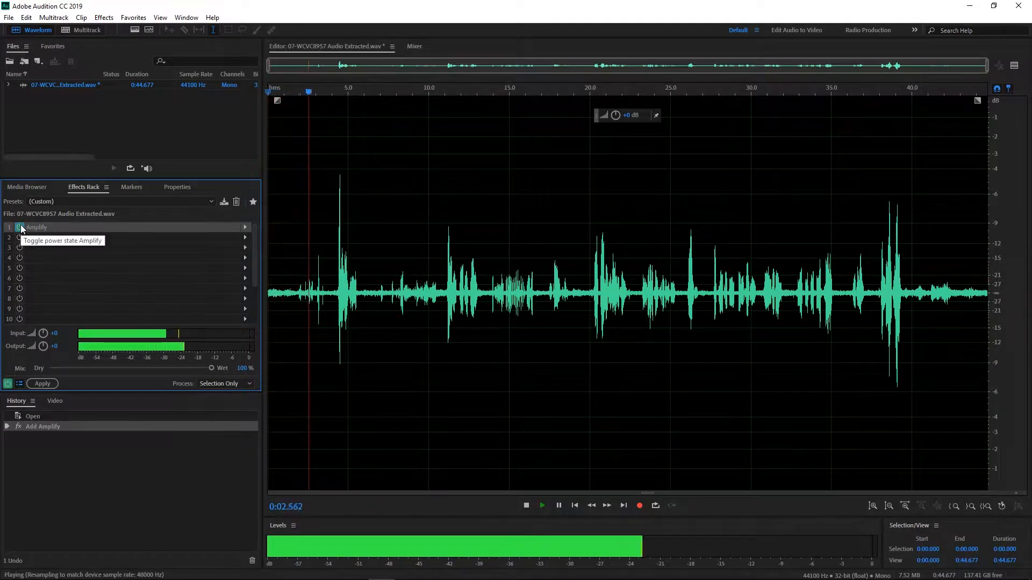
key(space)
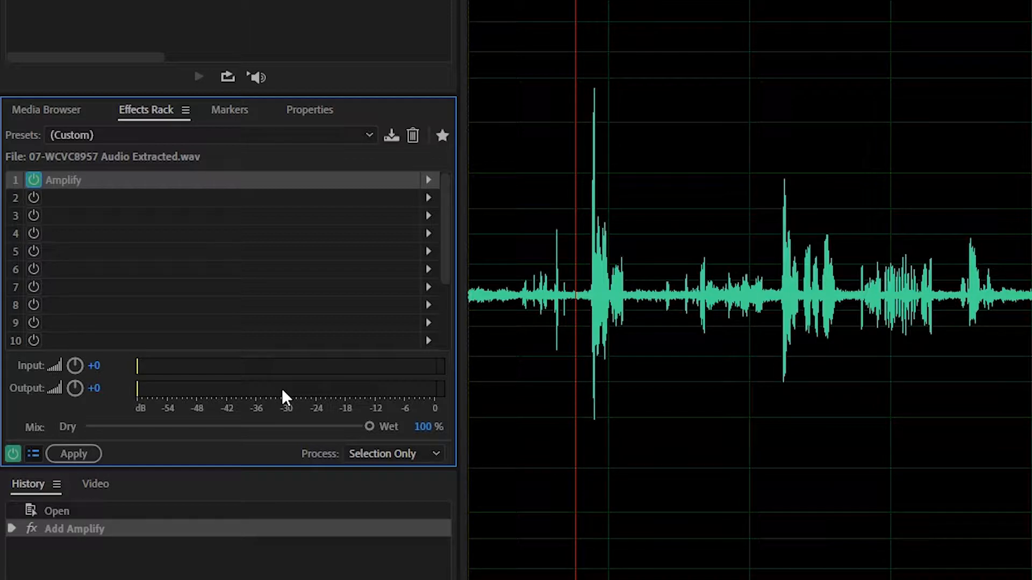
Play the amplified clip in short stretches up to about 13 s, examining the input and output level meters for clipping.
key(space)
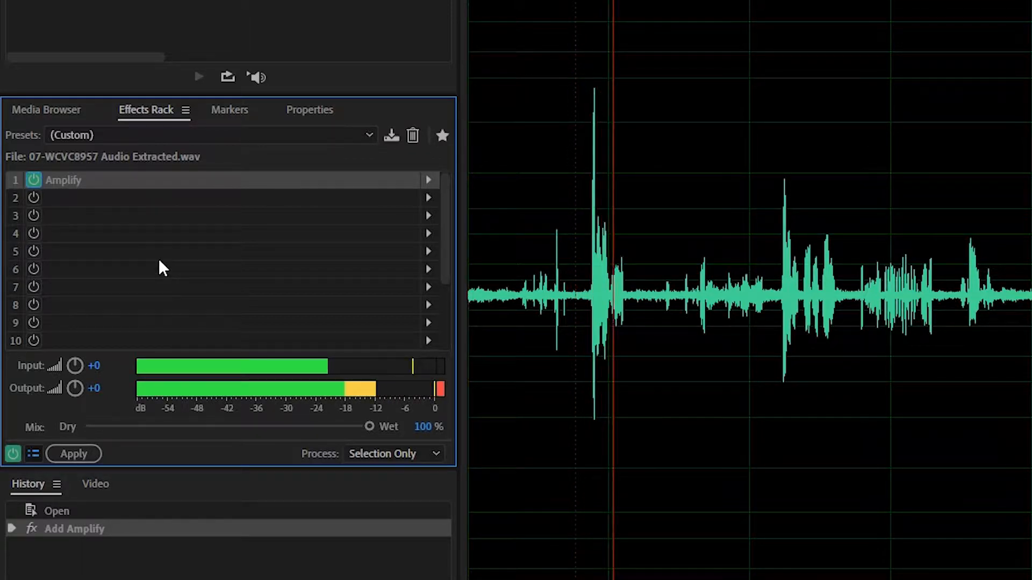
key(space)
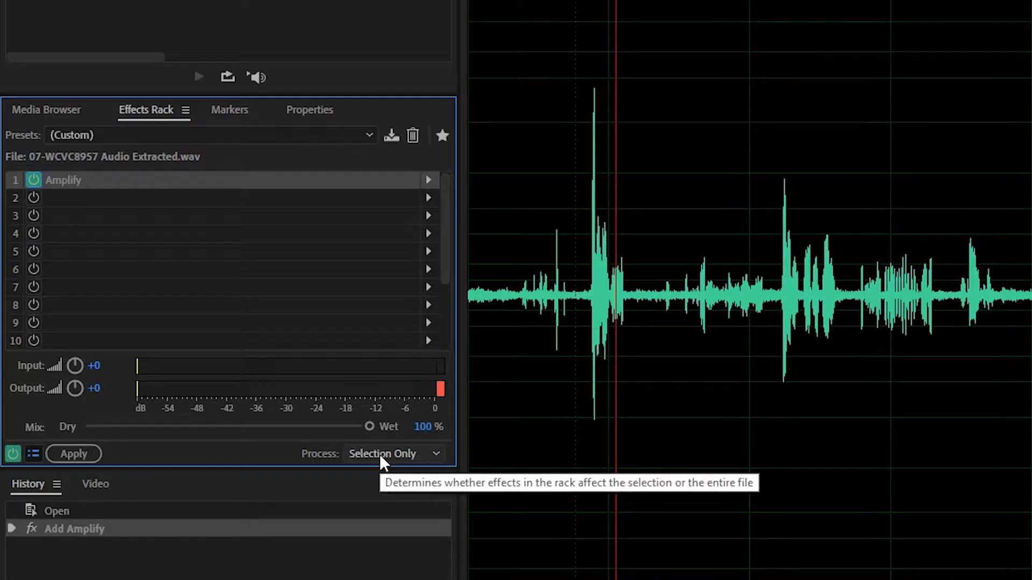
key(space)
key(space)
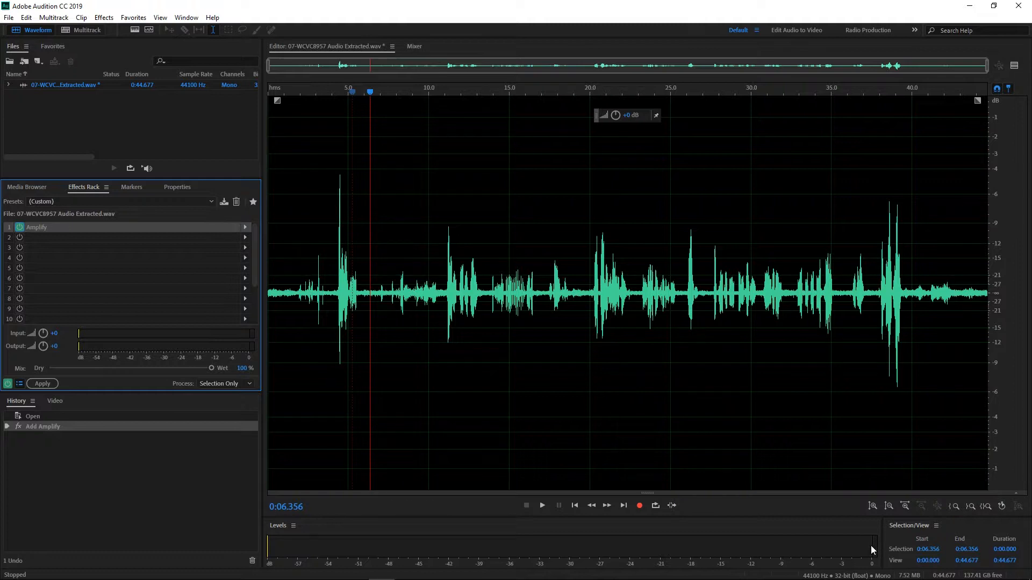
key(space)
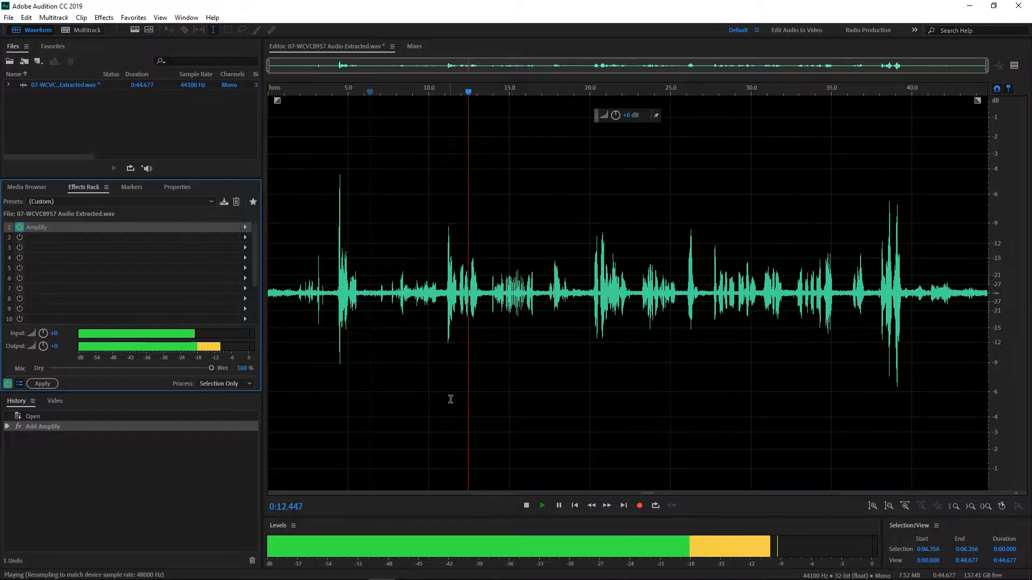
key(space)
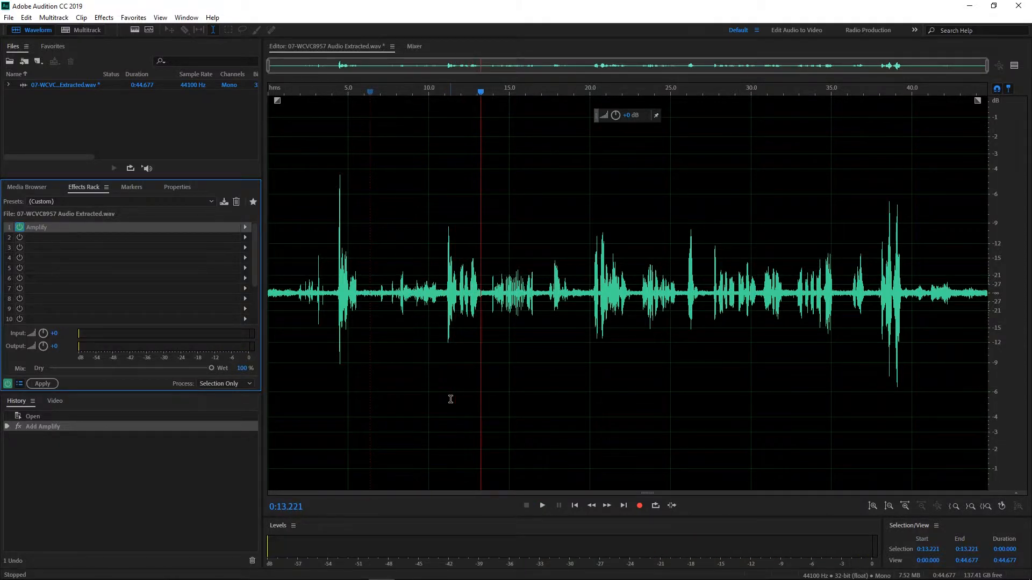
Reopen the Amplify effect's settings, enter a higher gain, and close them.
double_click(44, 227)
click(536, 293)
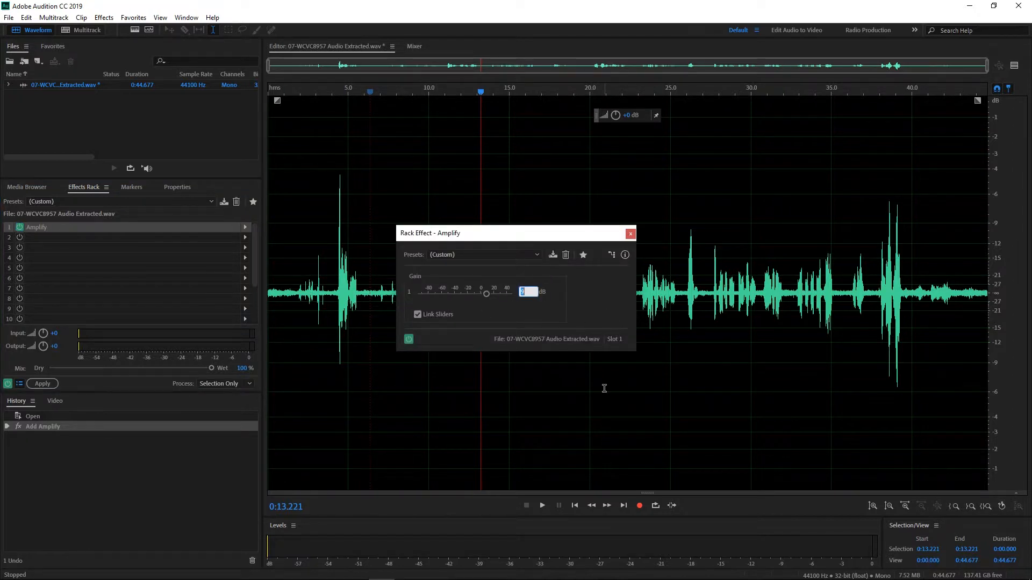
key(Return)
click(629, 235)
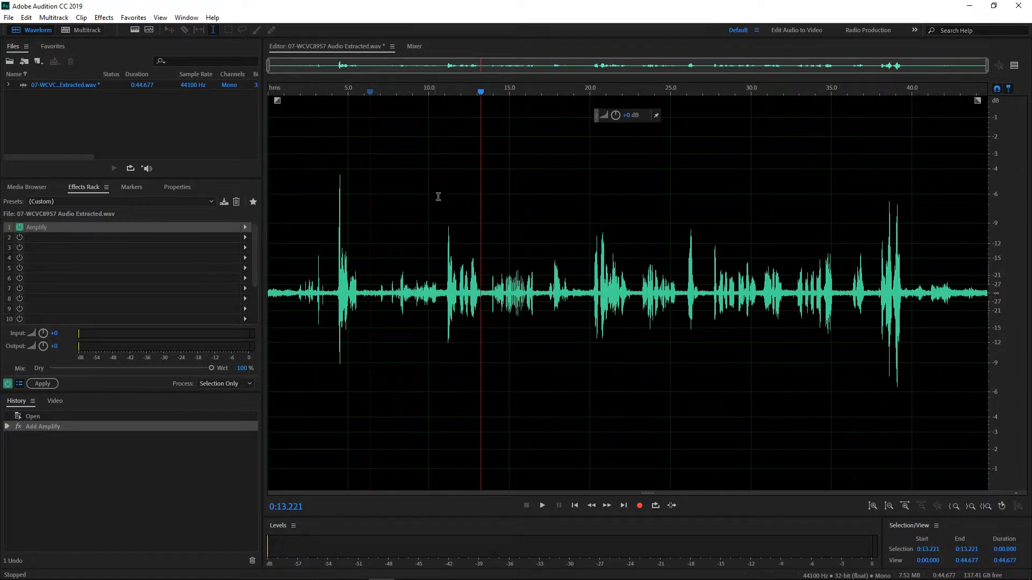
Play from about 13 s to 21 s to check the amplified peaks for clipping.
key(space)
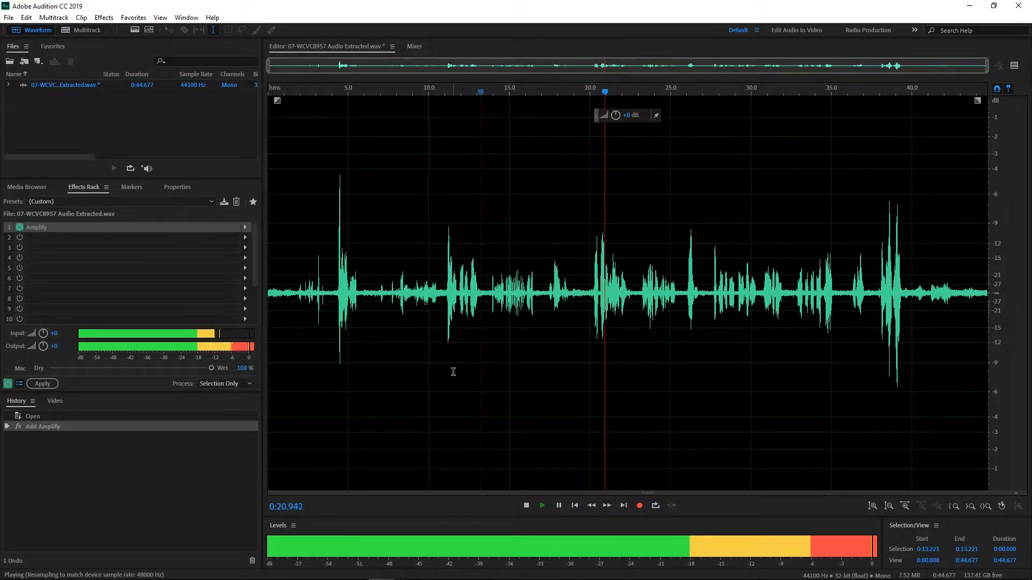
key(space)
click(200, 319)
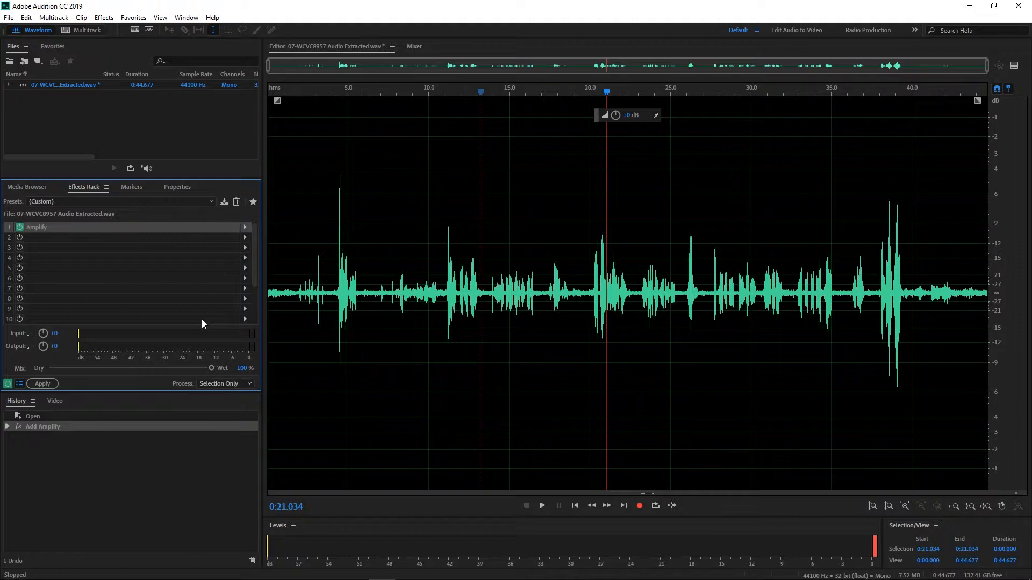
Add a Multiband Compressor in the second slot of the effects rack.
click(245, 238)
mouse_move(343, 282)
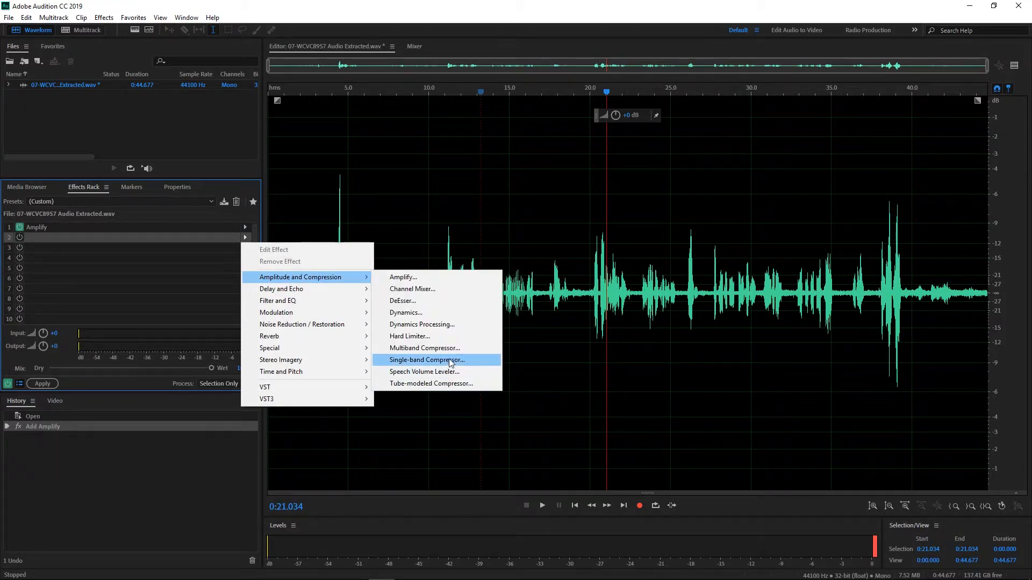
click(450, 353)
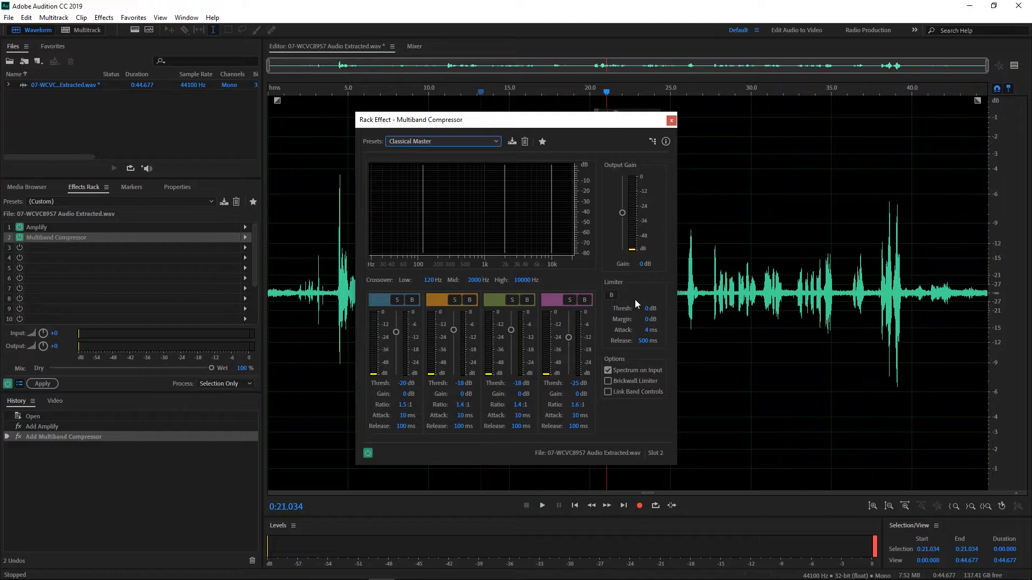
Audition the Multiband Compressor from about 29 s and on the loud peaks after about 37.8 s, then close its settings.
key(space)
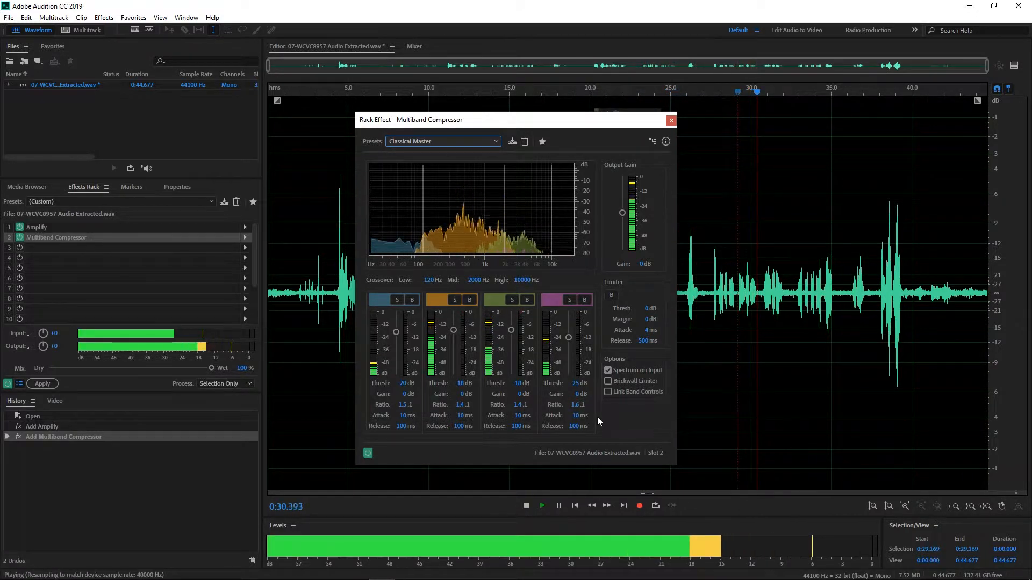
key(space)
drag(768, 94, 876, 94)
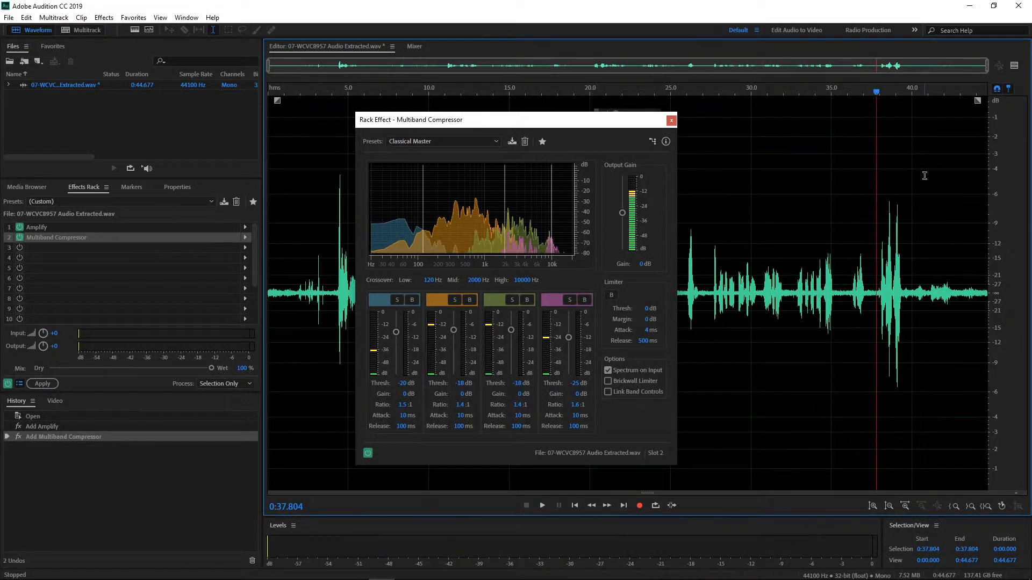
key(space)
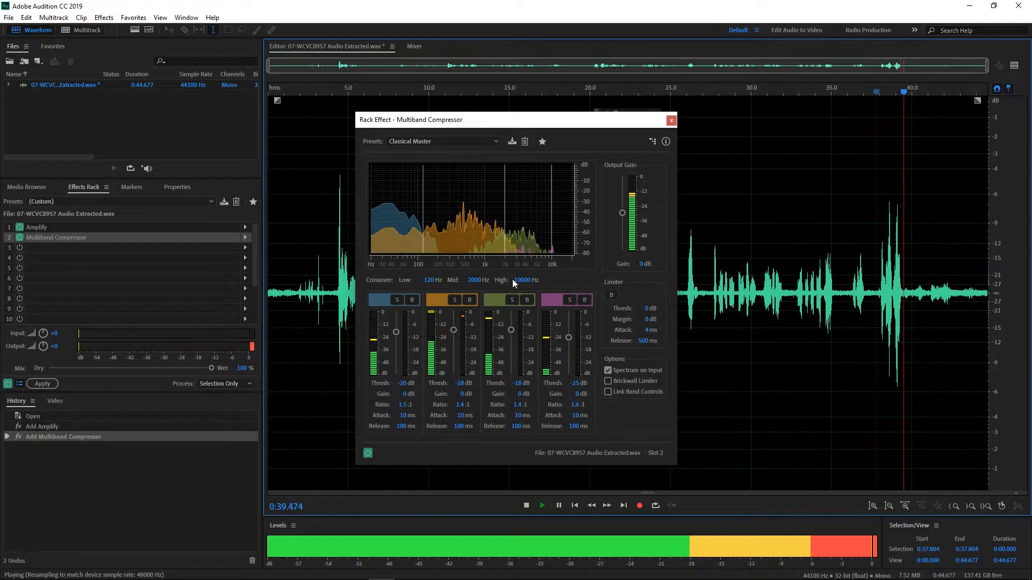
key(space)
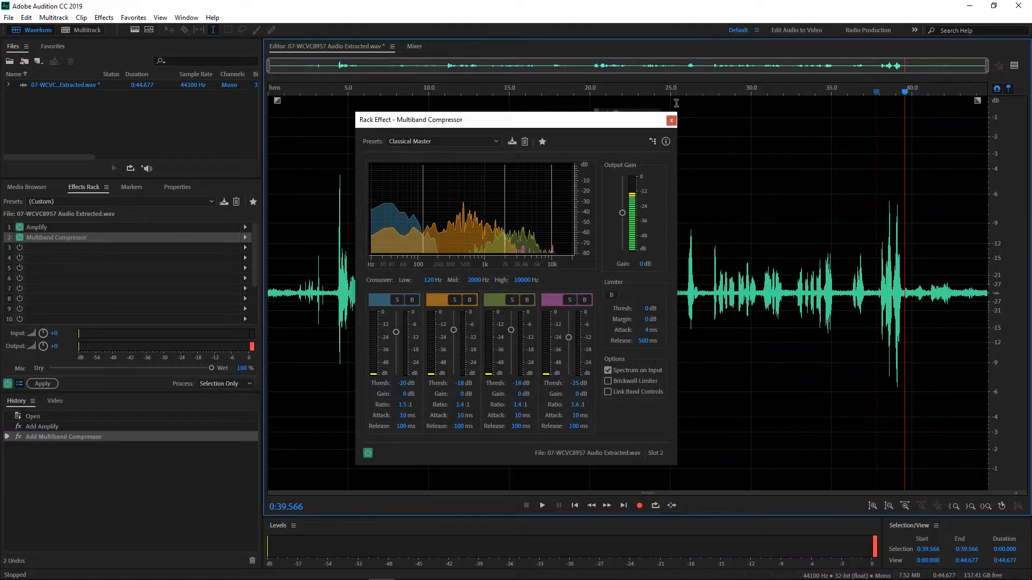
click(672, 121)
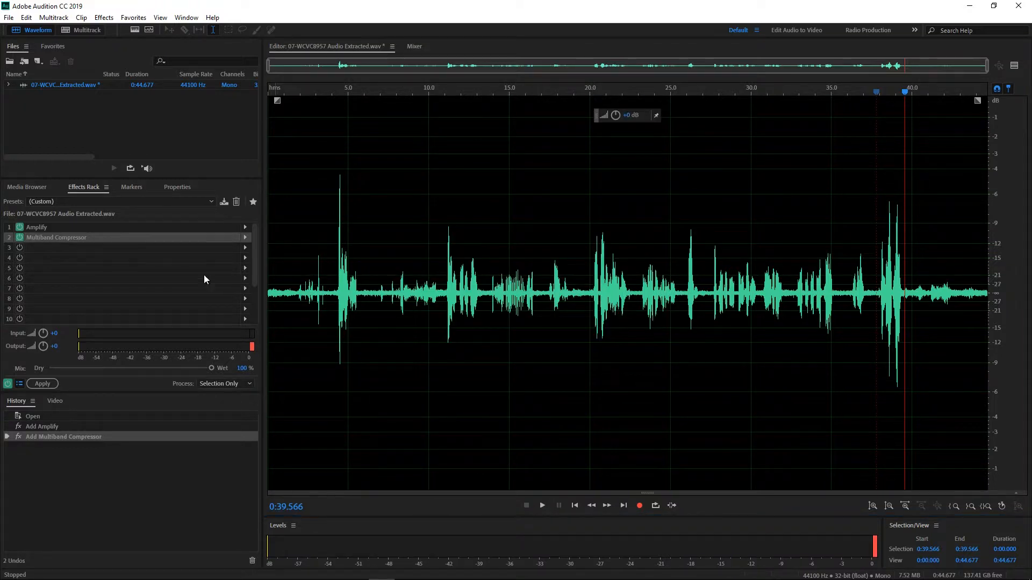
Replay the loud peaks from about 37.7 s with the Multiband Compressor bypassed and re-enabled to compare the output levels.
drag(904, 96, 876, 96)
click(21, 245)
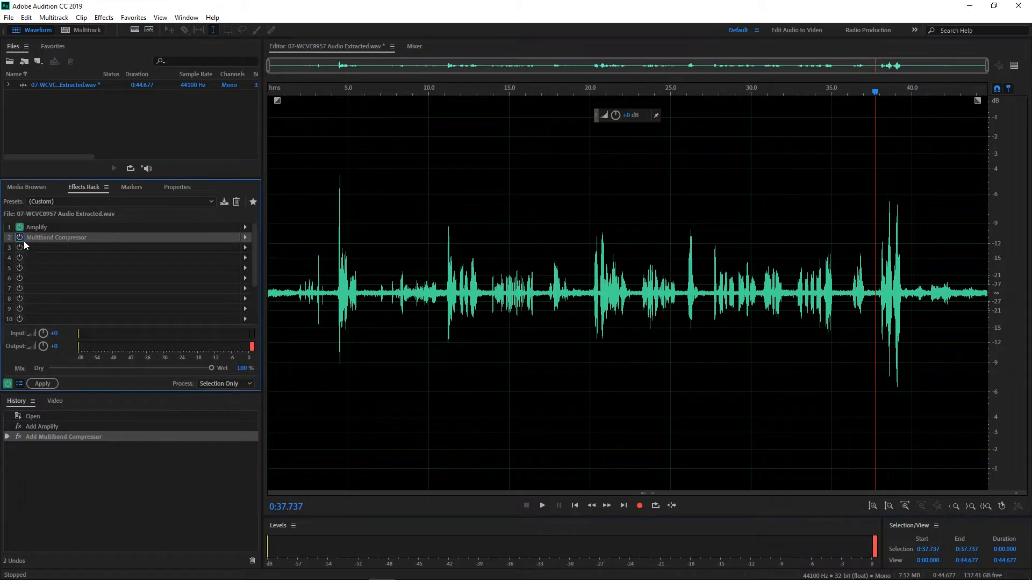
key(space)
click(21, 237)
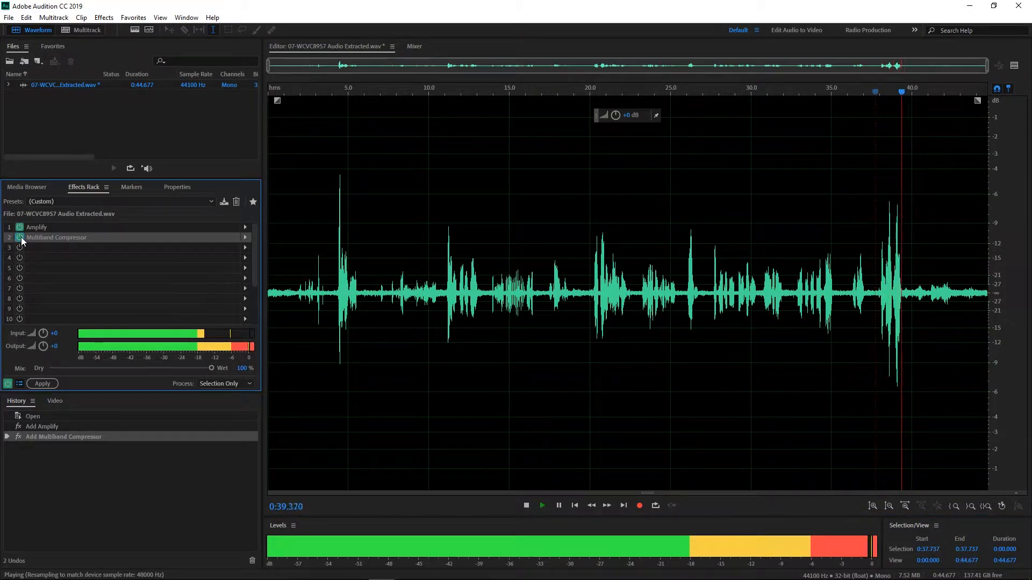
key(space)
drag(914, 96, 875, 96)
key(space)
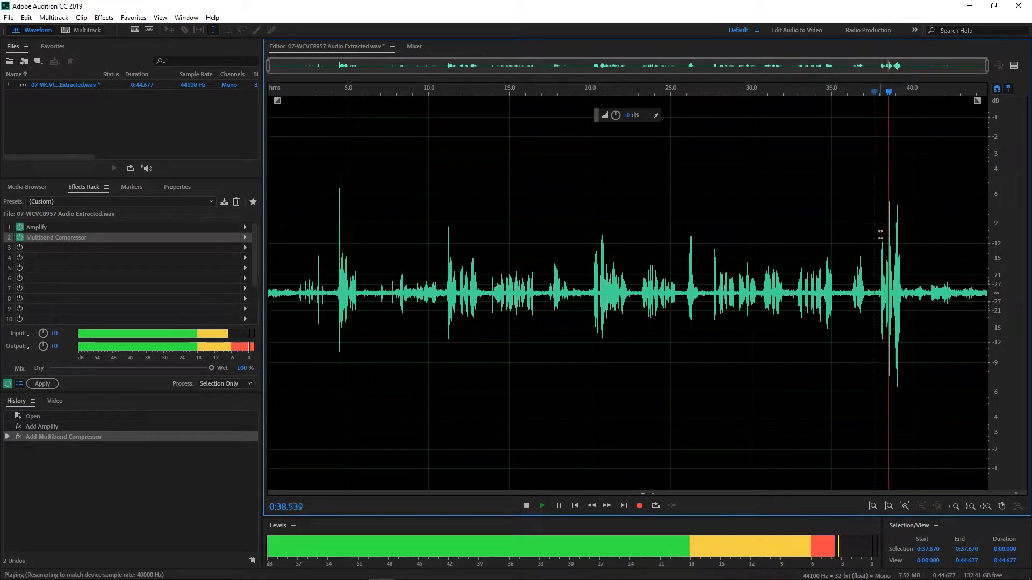
key(space)
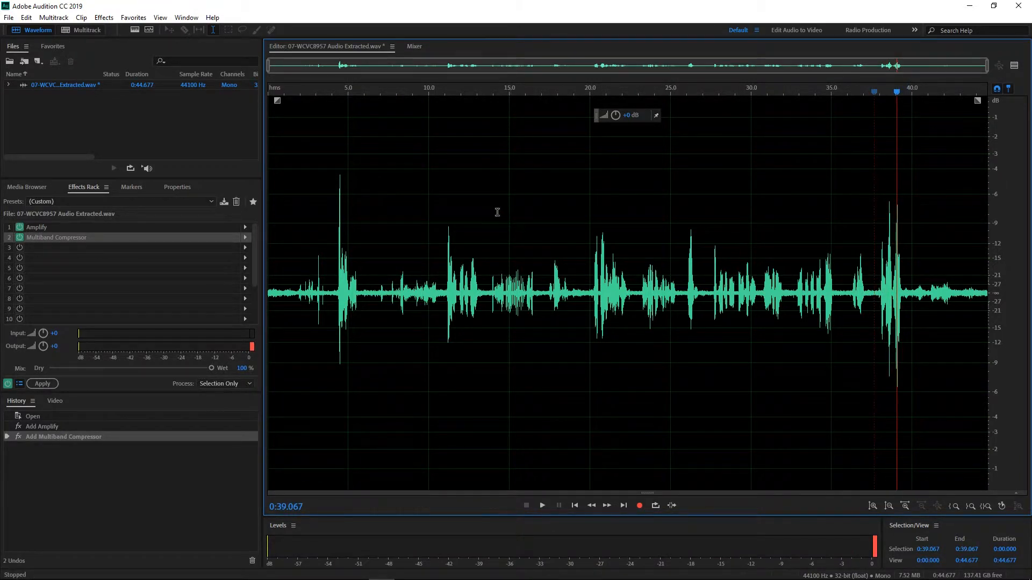
Add a Hard Limiter with the Limit to -3dB preset in the third slot of the effects rack.
click(245, 248)
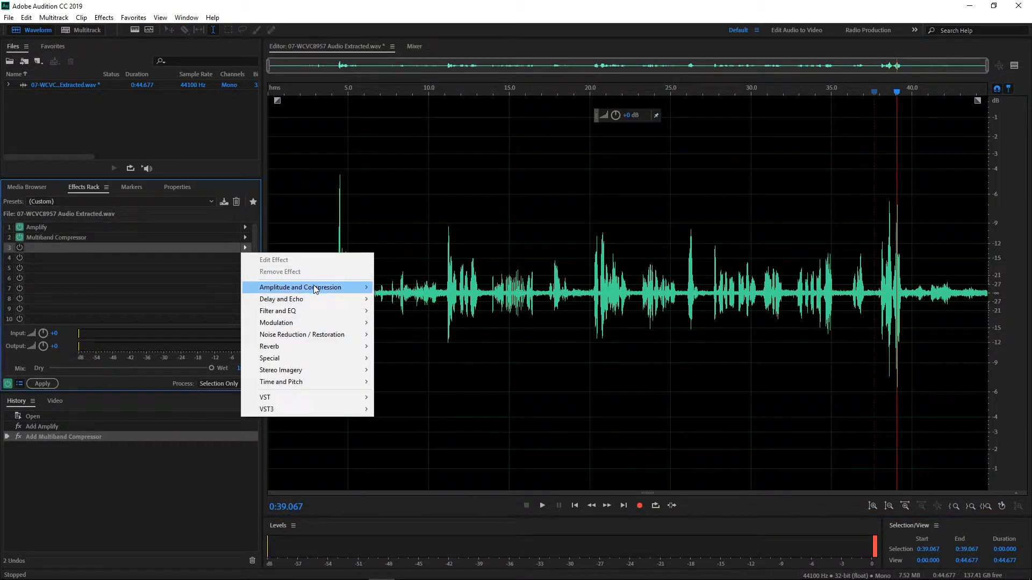
mouse_move(316, 289)
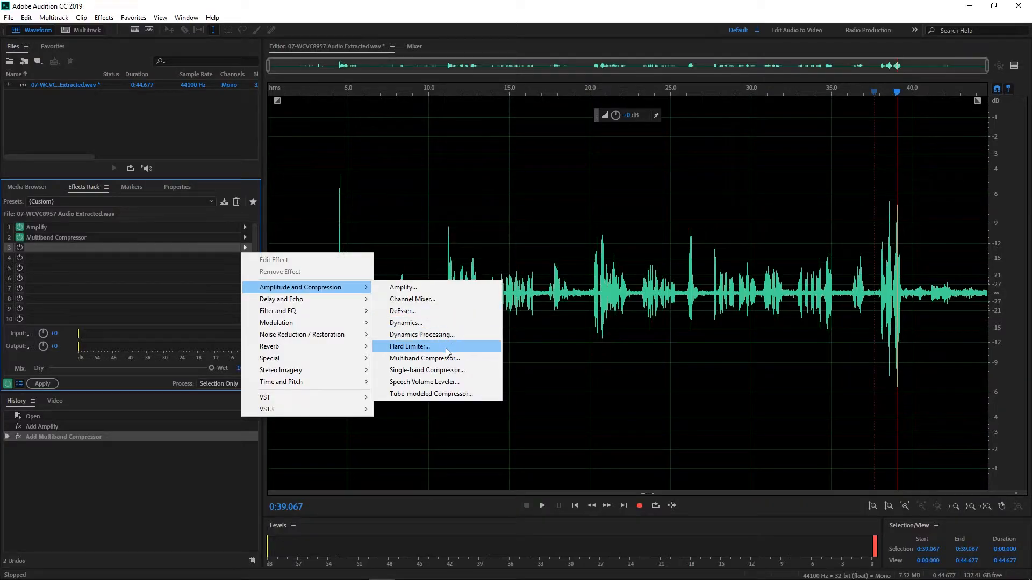
click(445, 347)
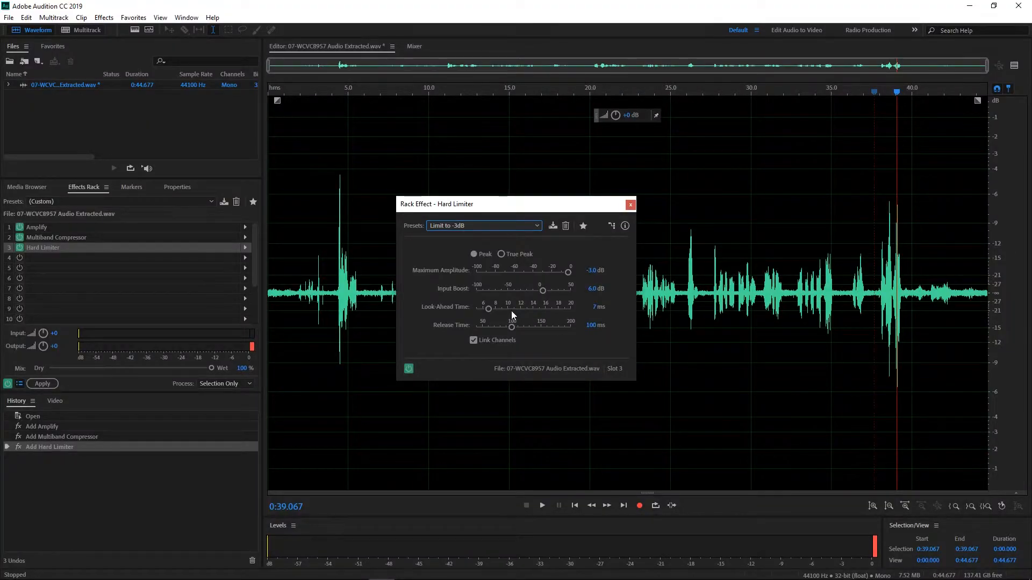
click(536, 226)
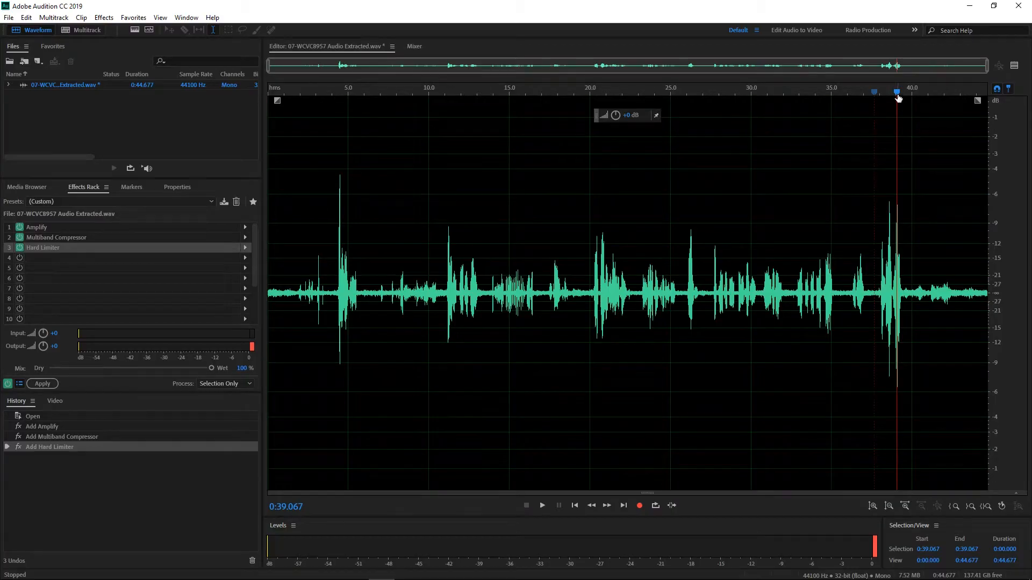
Reset the clipping indicators and replay the loud peaks from about 37.6 s to check the limited output level.
drag(897, 94, 874, 95)
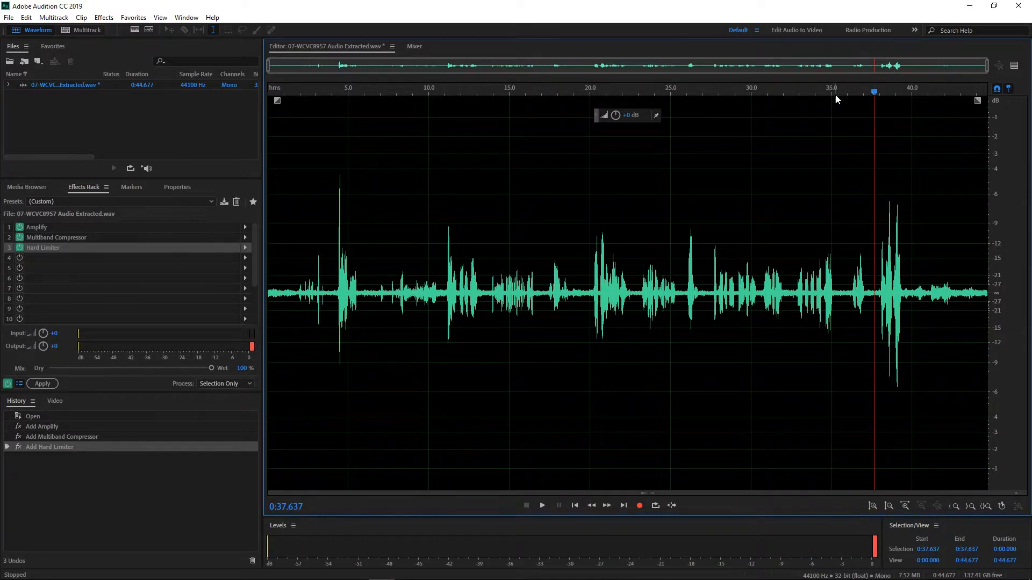
click(252, 347)
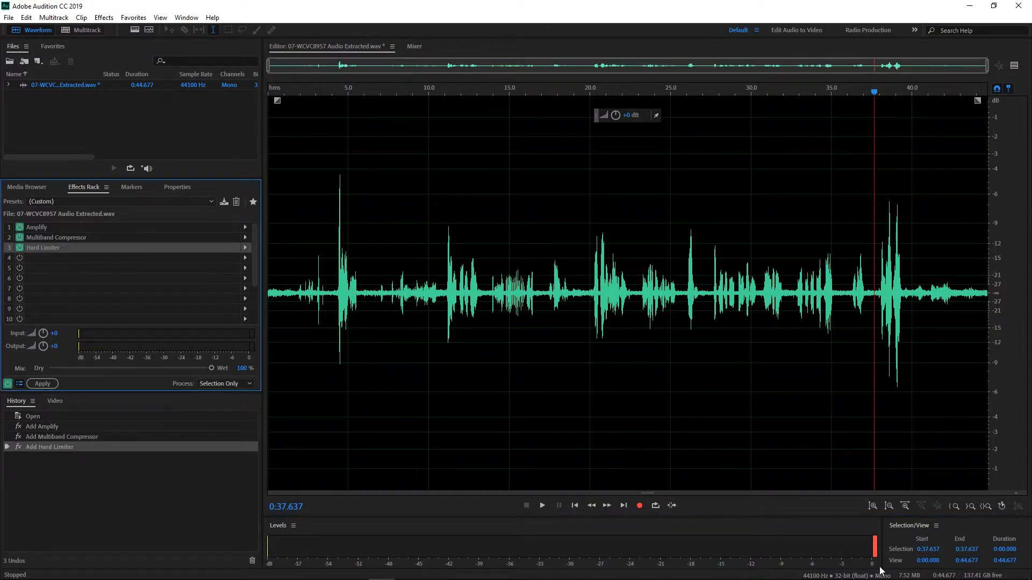
click(874, 548)
key(space)
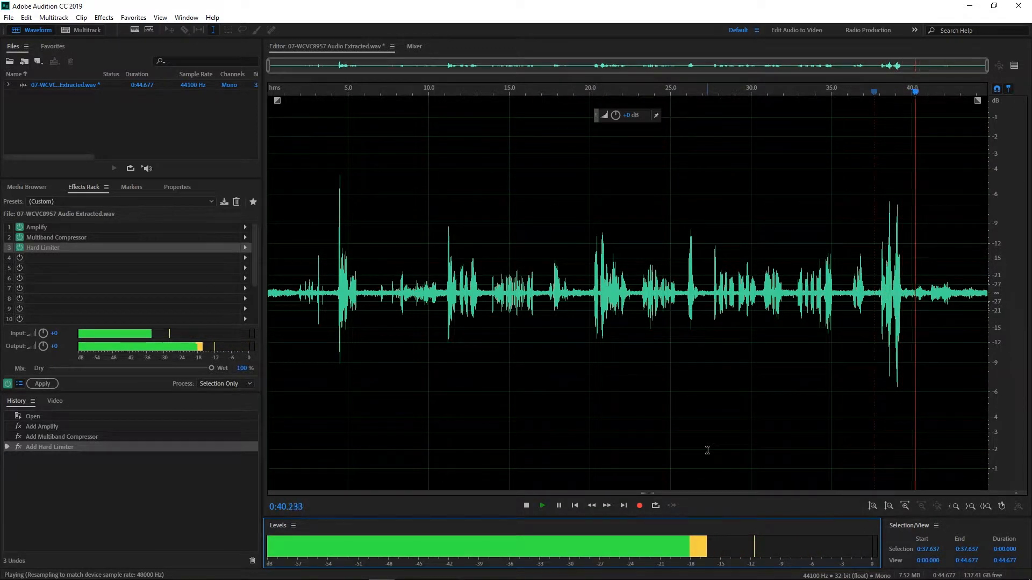
key(space)
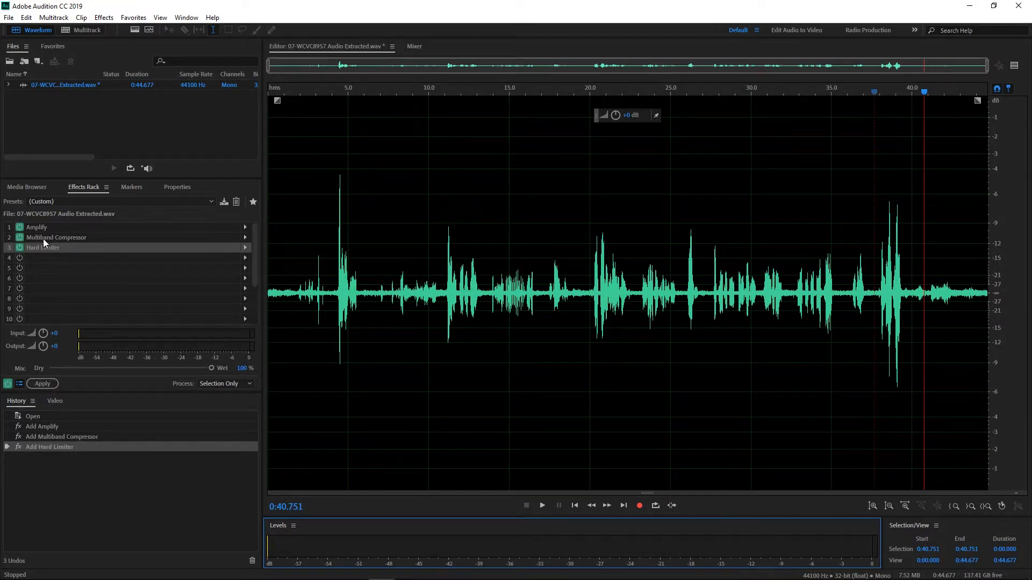
Apply the effects rack to the whole recording and save the audio file.
click(42, 385)
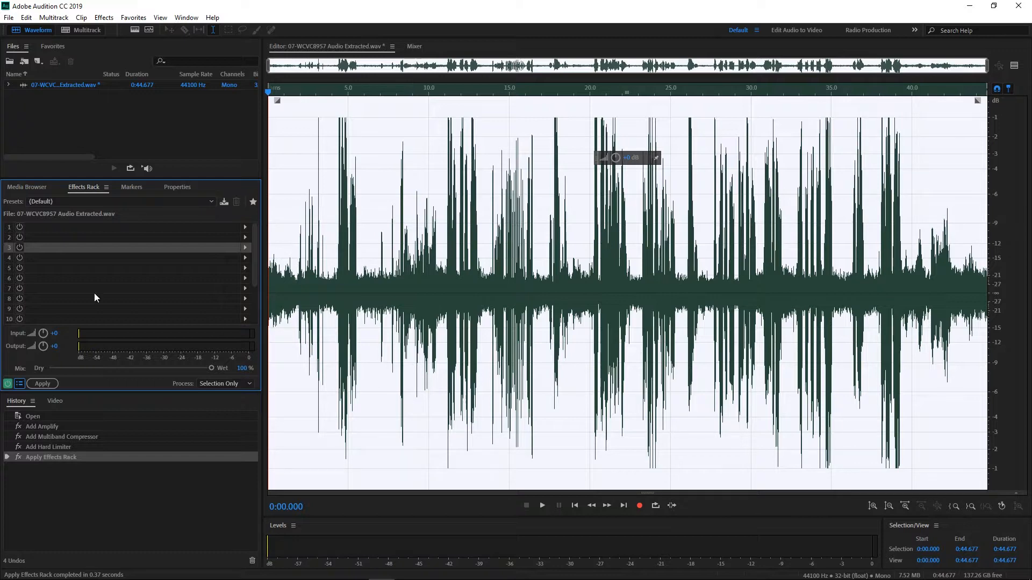
click(9, 17)
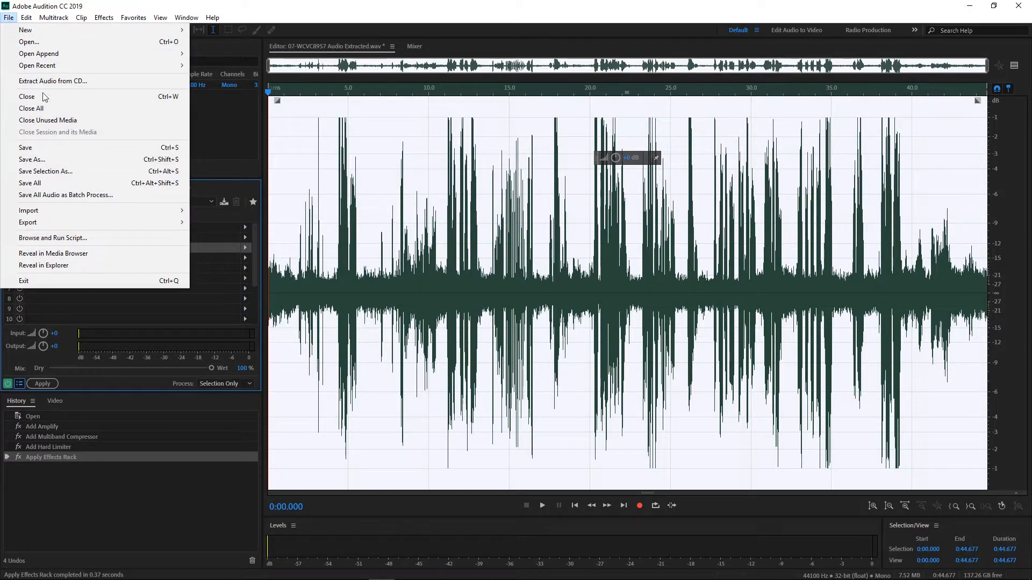
click(49, 148)
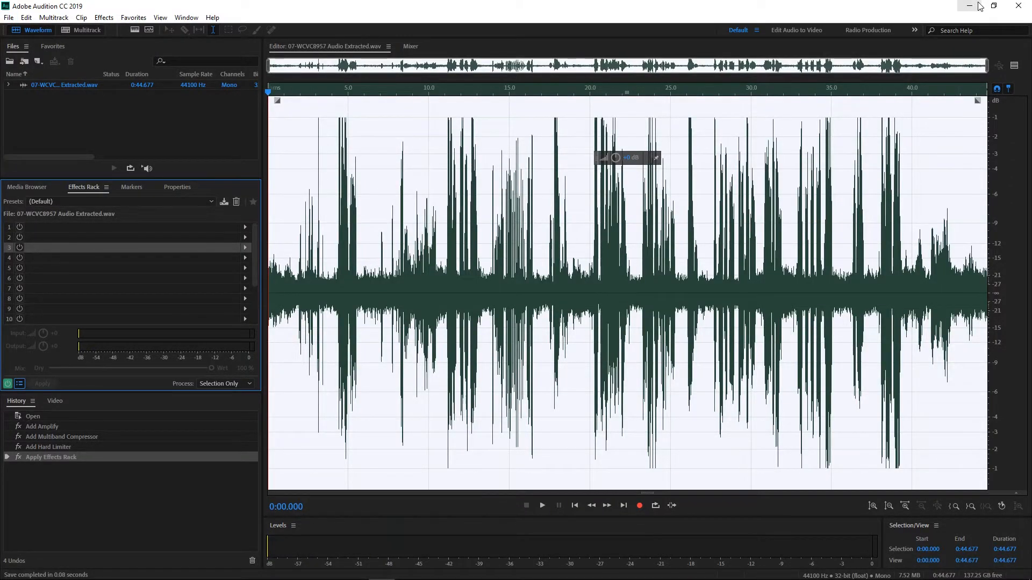
Switch to Premiere Pro and play the 07-WCVC8957 sequence from the start to check the processed audio.
click(979, 5)
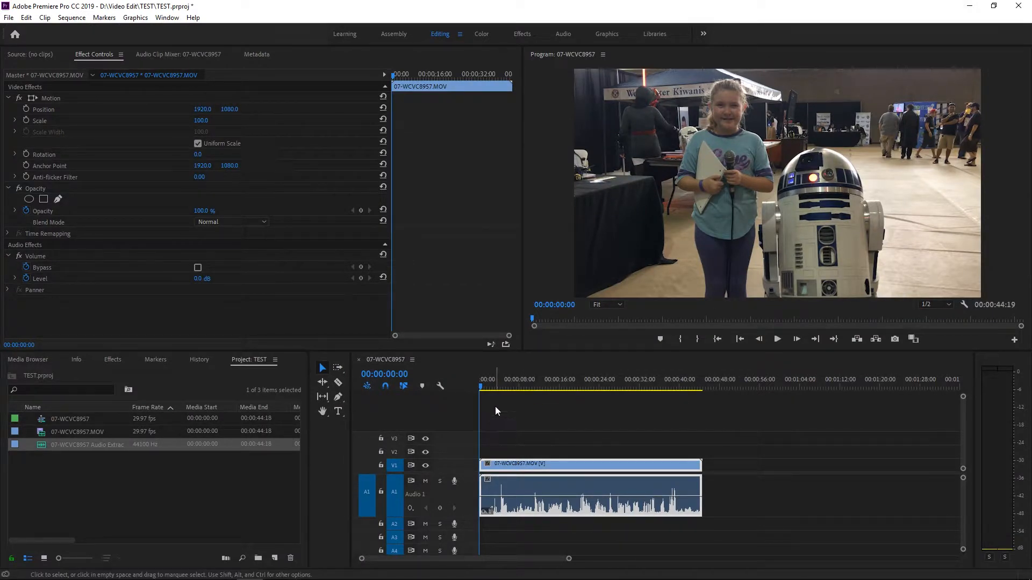
click(478, 391)
key(space)
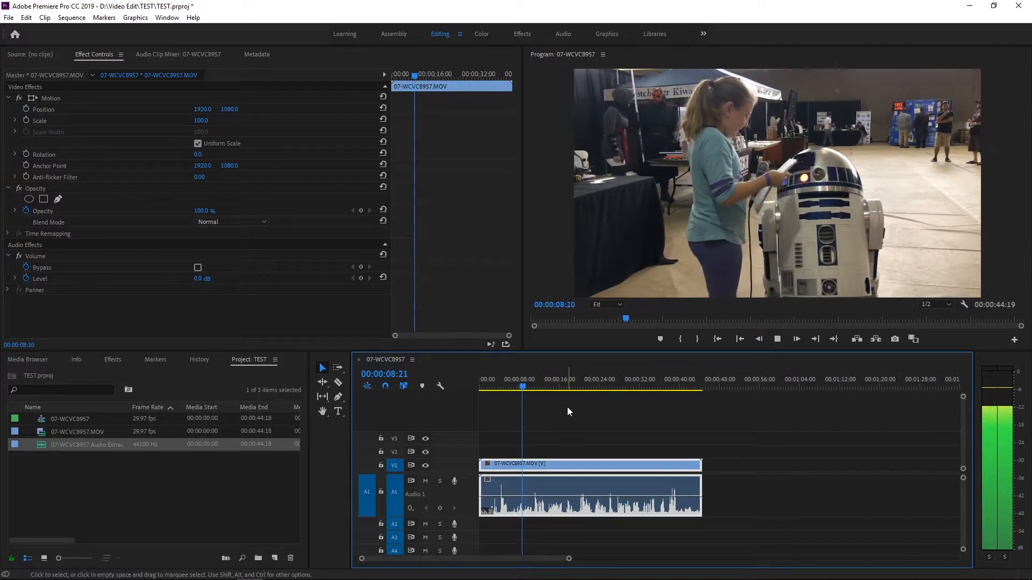
key(space)
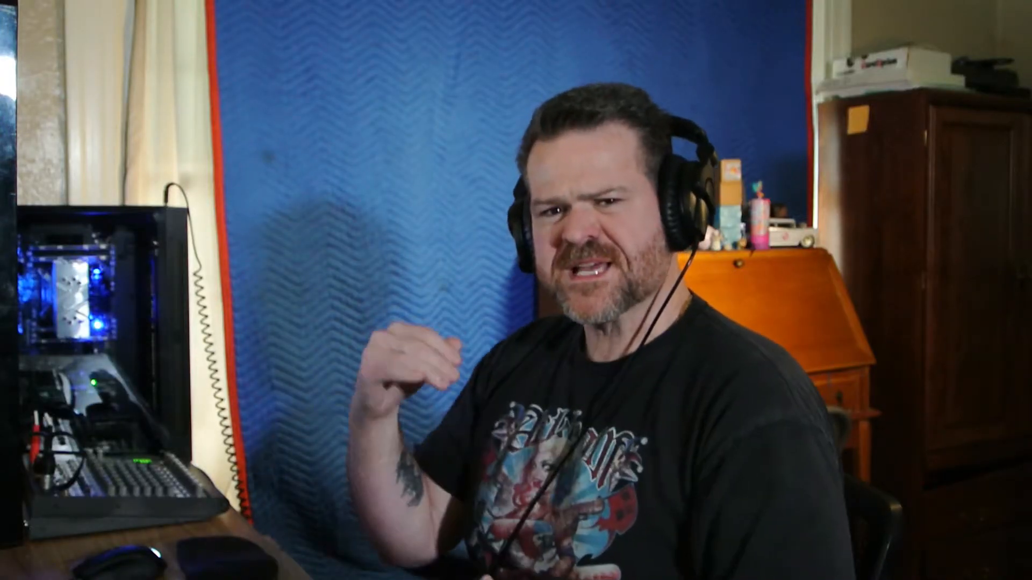